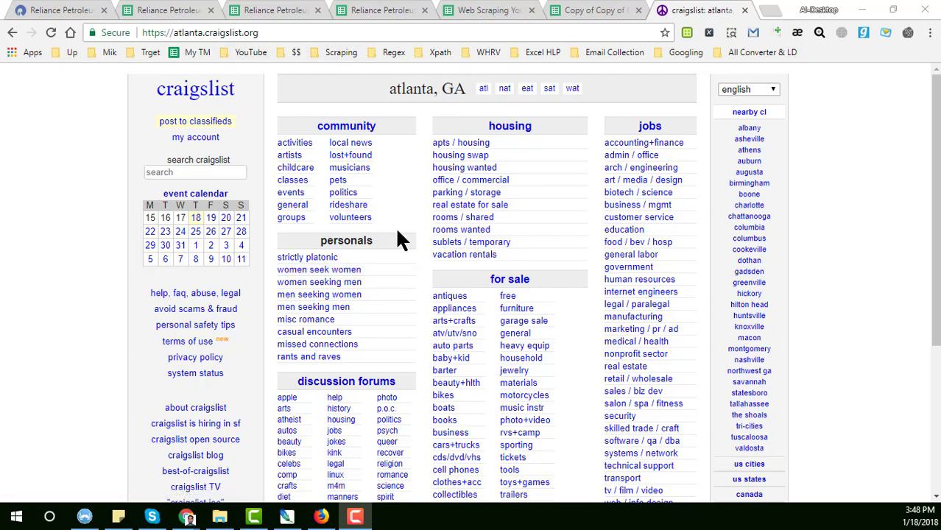
# Step: Scroll the Atlanta homepage and bring up the link menu for 'apts / housing'
pyautogui.scroll(-3, 397, 232)
pyautogui.scroll(3, 352, 337)
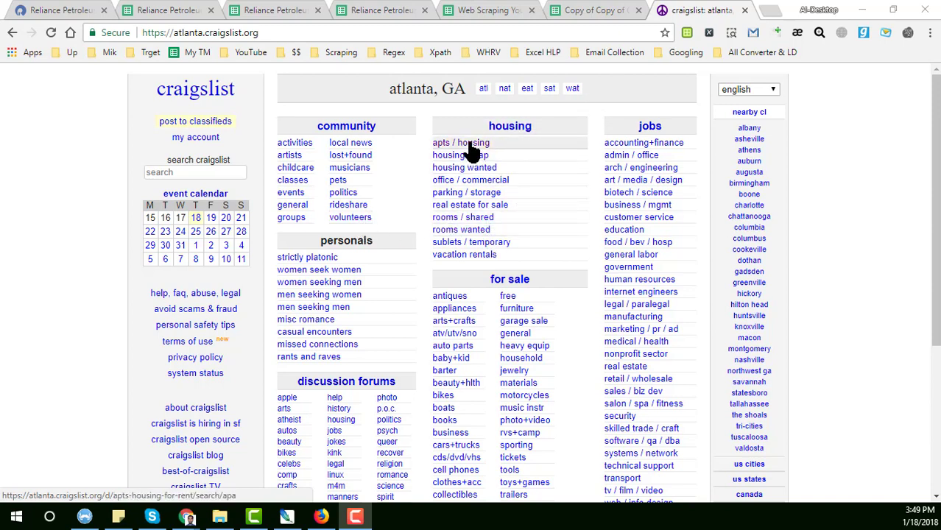
pyautogui.scroll(-2, 556, 419)
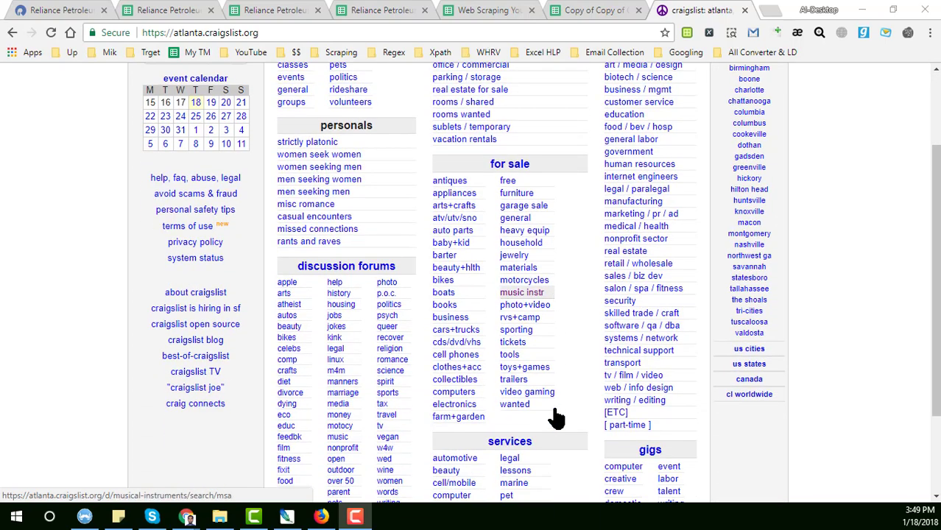
pyautogui.scroll(-2, 557, 416)
pyautogui.scroll(4, 559, 415)
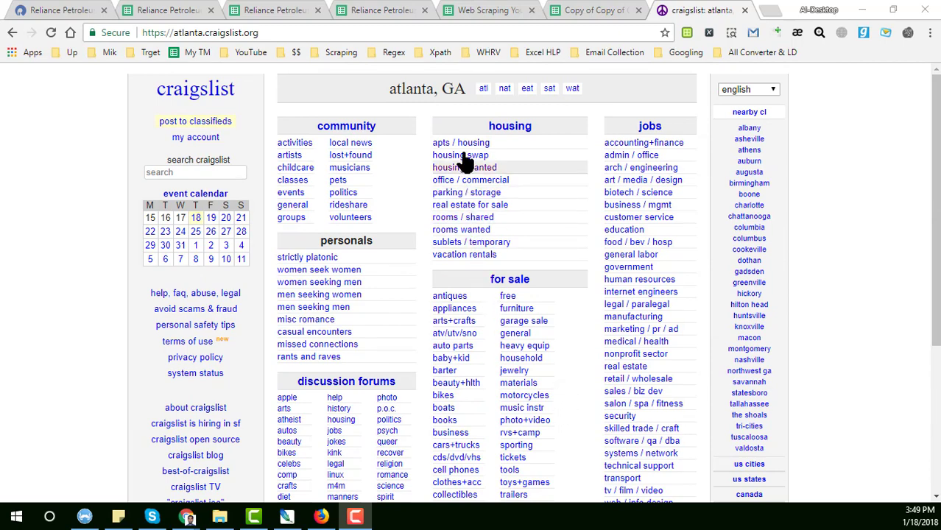
pyautogui.rightClick(485, 142)
# Step: Open 'apts / housing' in a new tab, switch to it, and set the view to list
pyautogui.click(492, 151)
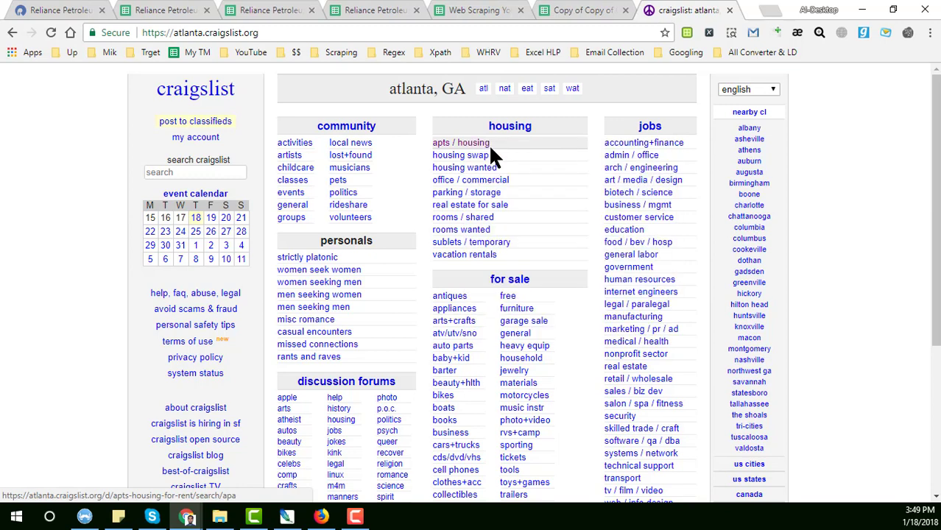
pyautogui.click(711, 10)
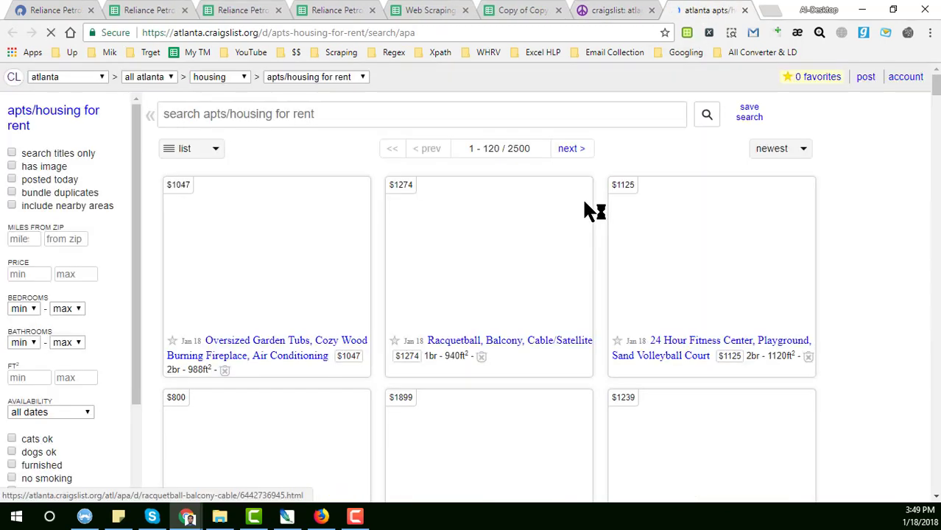
pyautogui.click(207, 150)
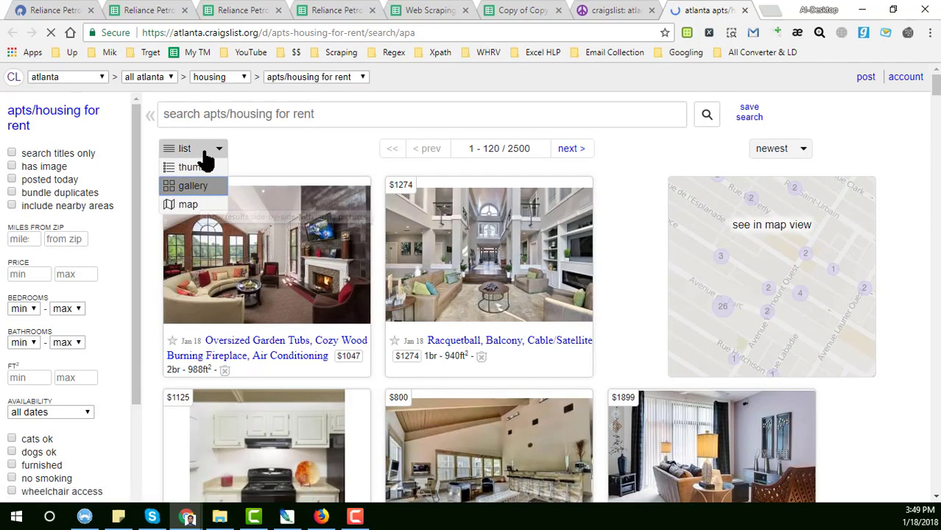
pyautogui.click(205, 153)
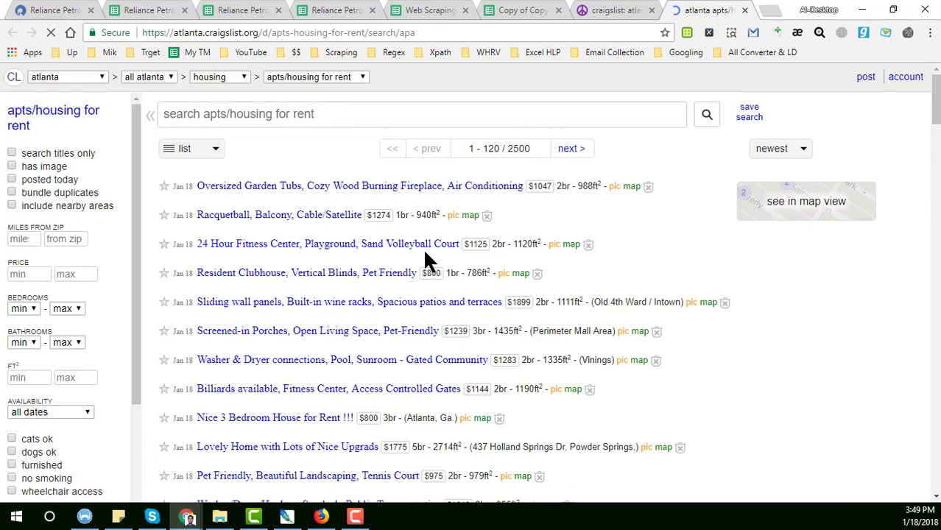
# Step: Scroll down through the Atlanta rental listings and back up to the top
pyautogui.scroll(-20, 425, 257)
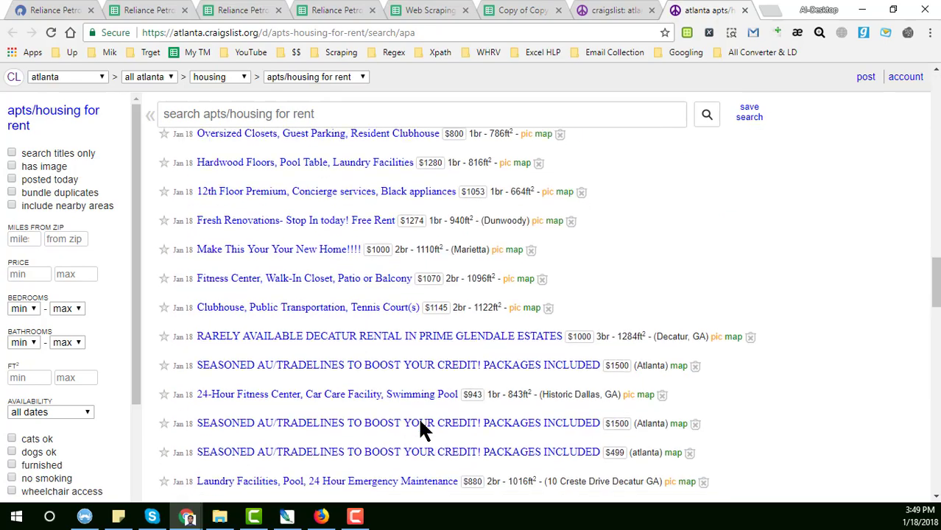
pyautogui.scroll(-20, 559, 344)
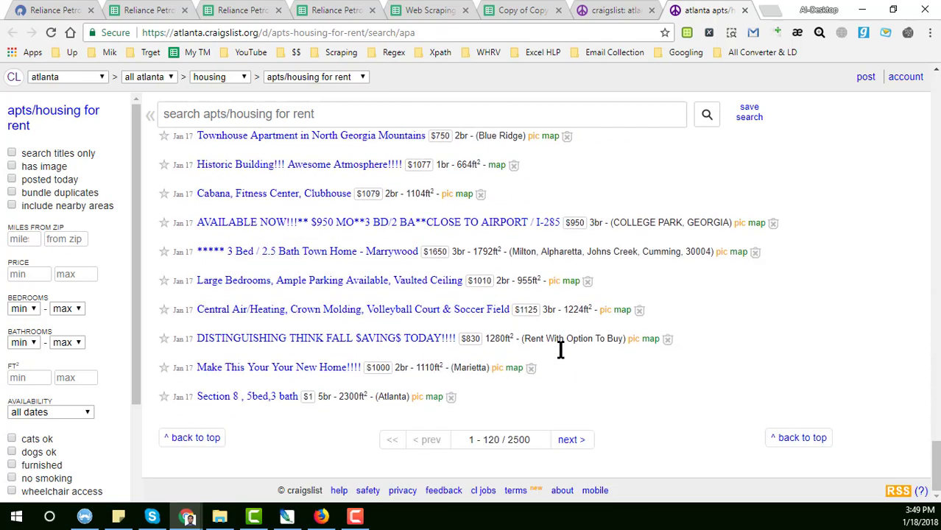
pyautogui.click(451, 281)
pyautogui.scroll(10, 461, 347)
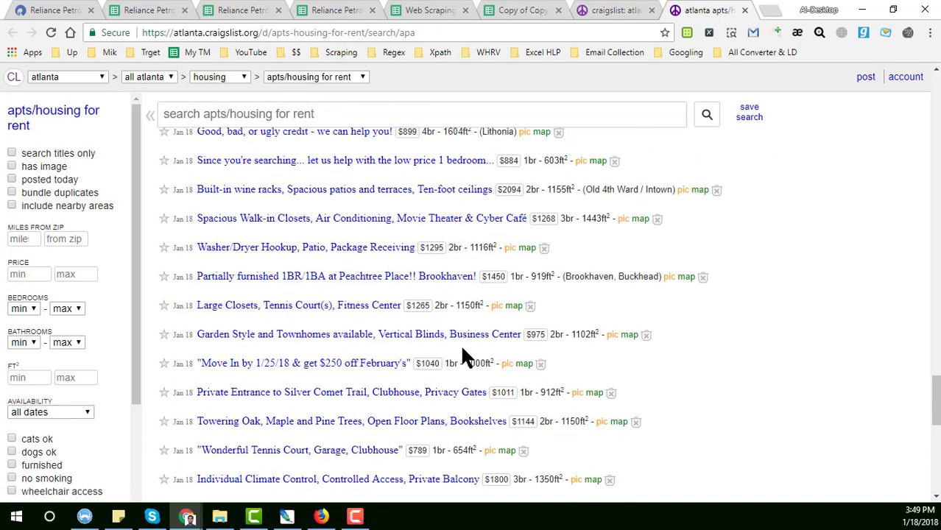
pyautogui.scroll(3, 462, 352)
pyautogui.scroll(8, 463, 356)
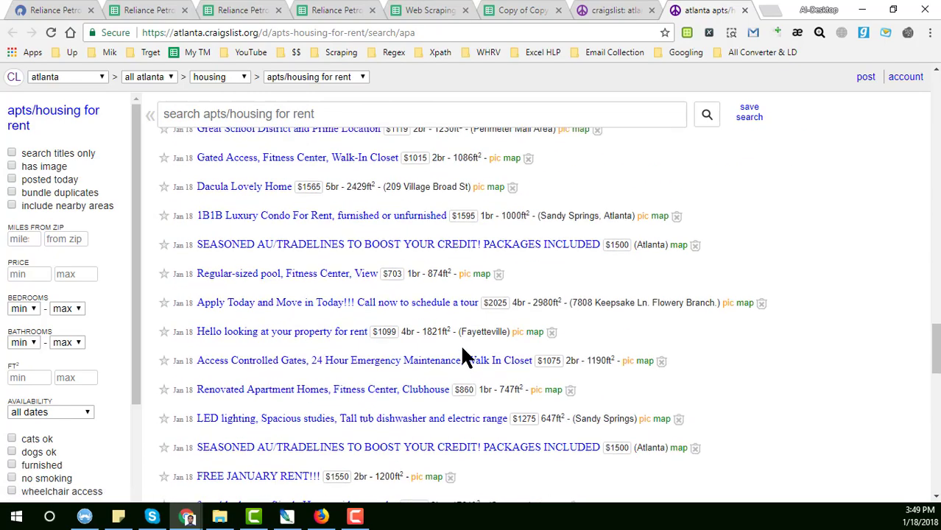
pyautogui.scroll(7, 463, 356)
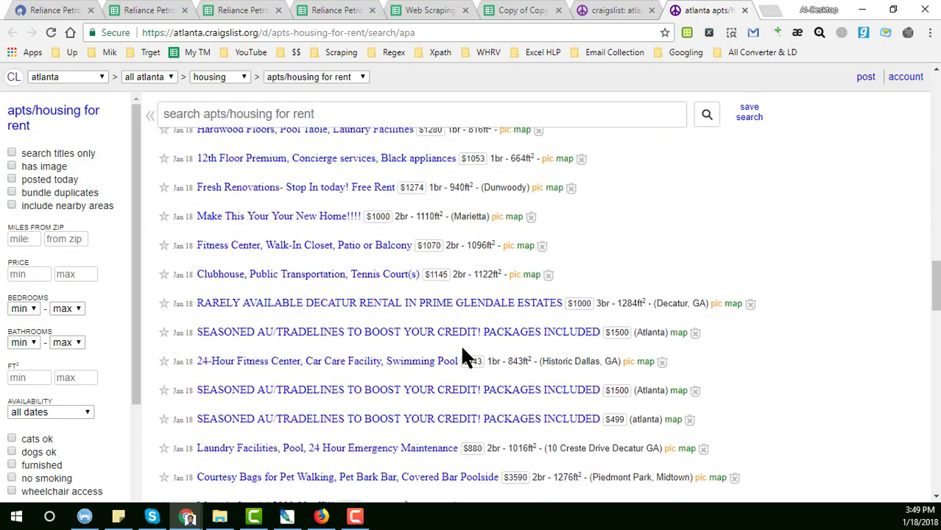
pyautogui.scroll(12, 463, 352)
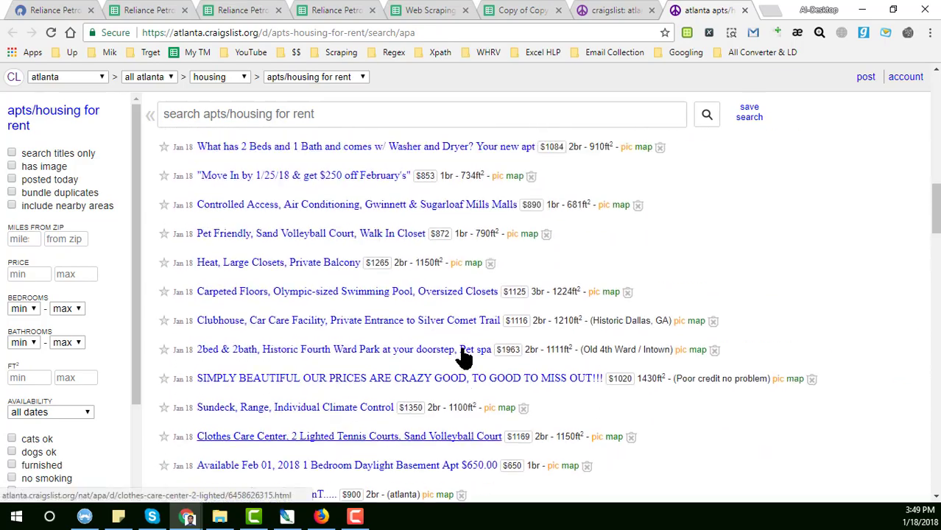
pyautogui.scroll(7, 463, 355)
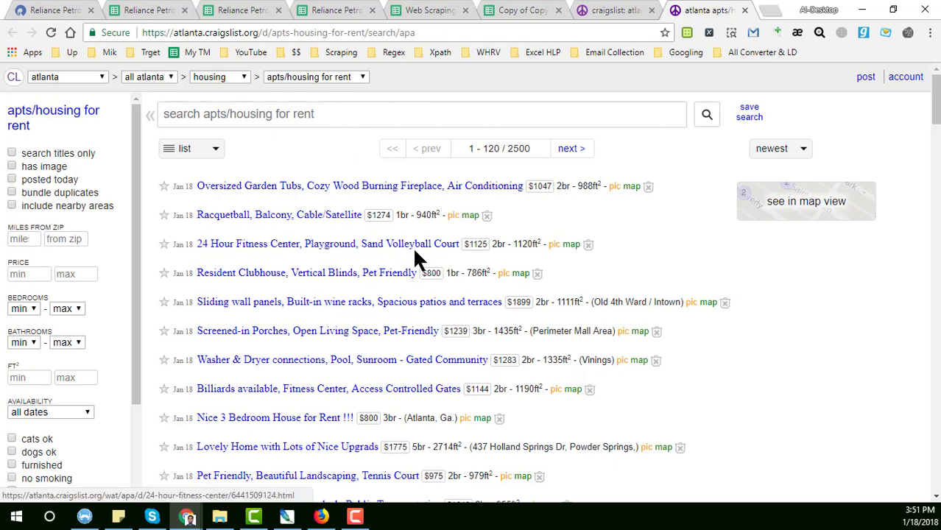
# Step: In the Craigslist V2 spreadsheet, narrow the RSS Link column A
pyautogui.click(537, 11)
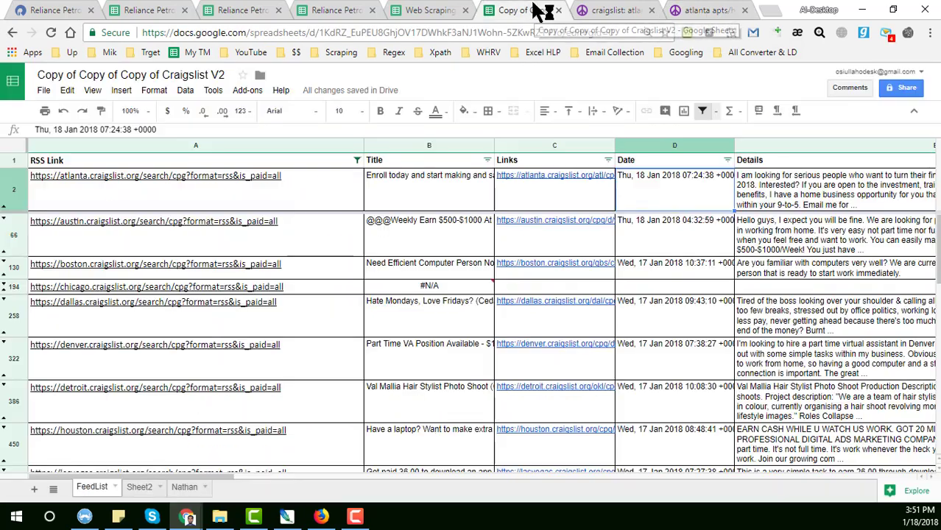
pyautogui.scroll(-3, 479, 339)
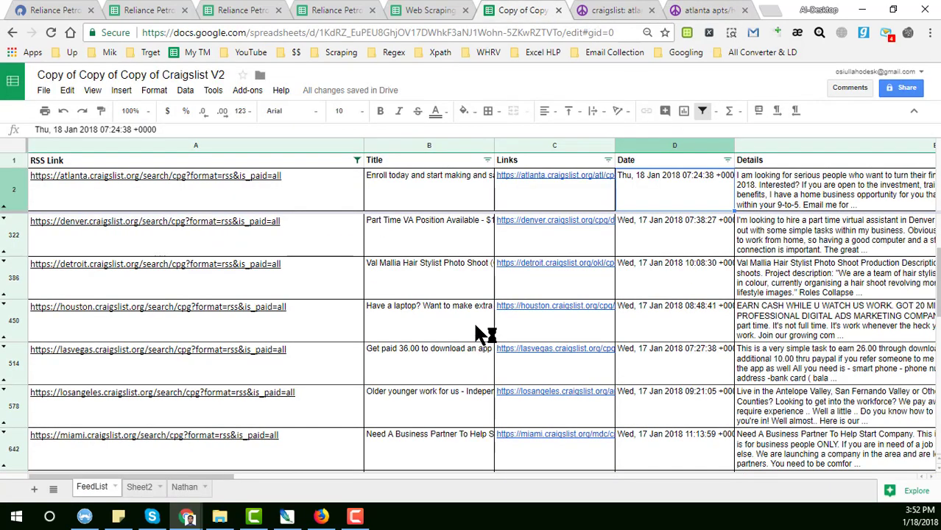
pyautogui.click(649, 321)
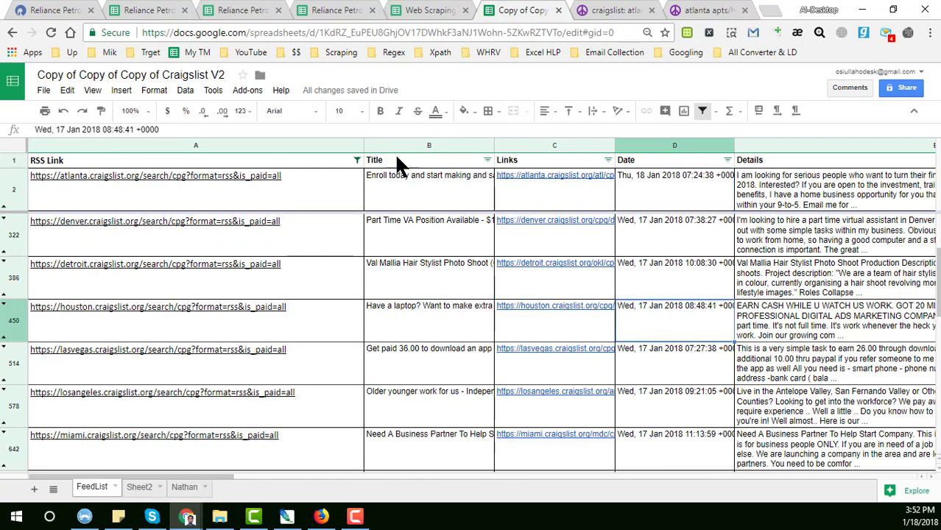
pyautogui.moveTo(362, 144); pyautogui.dragTo(302, 145)
# Step: Compare the Atlanta date and Details cells with the Craigslist tabs, then return to the sheet
pyautogui.click(661, 209)
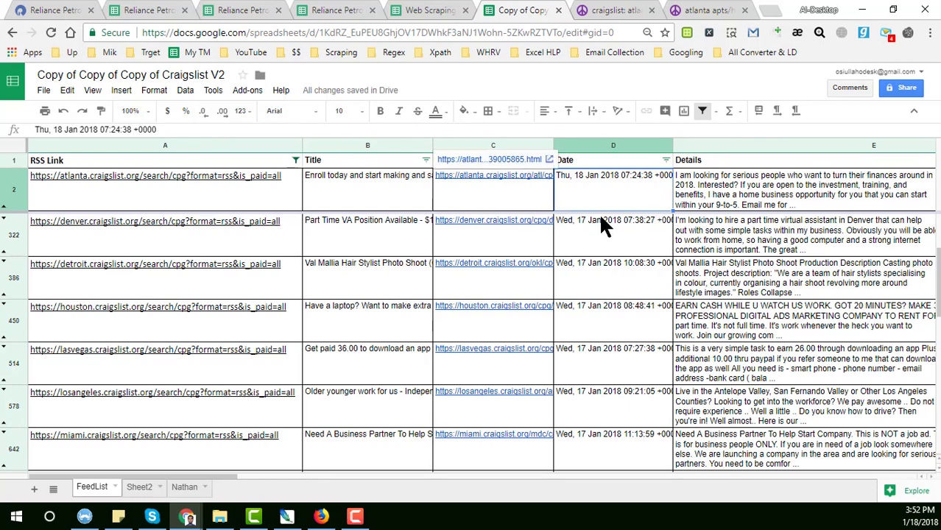
pyautogui.click(701, 194)
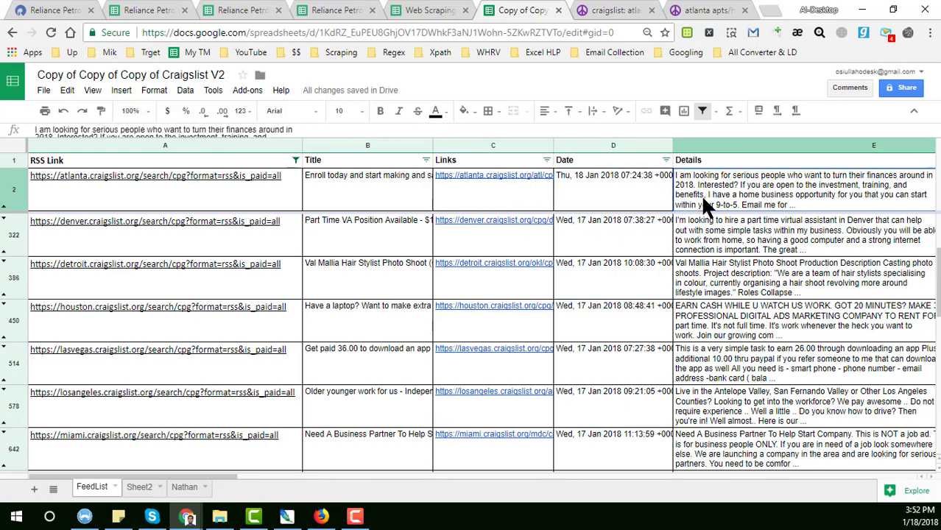
pyautogui.click(712, 12)
pyautogui.click(617, 13)
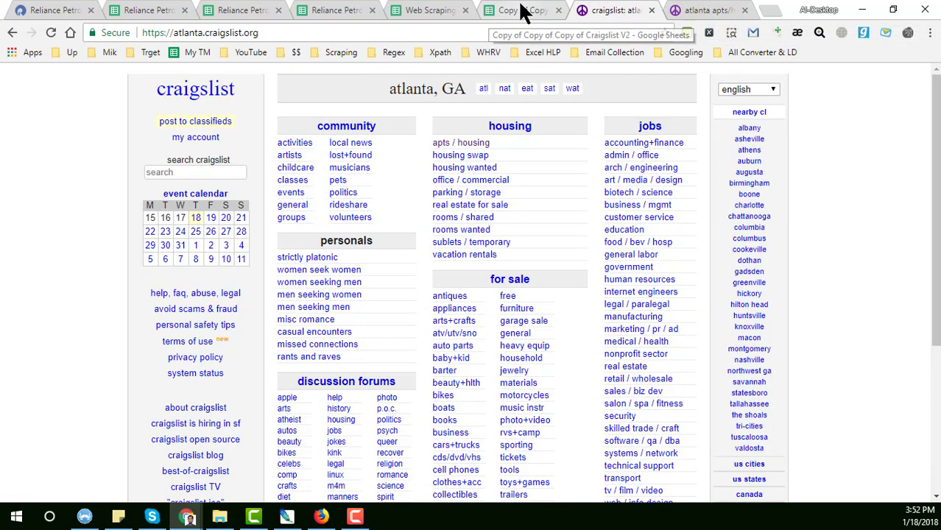
pyautogui.click(493, 10)
pyautogui.click(601, 197)
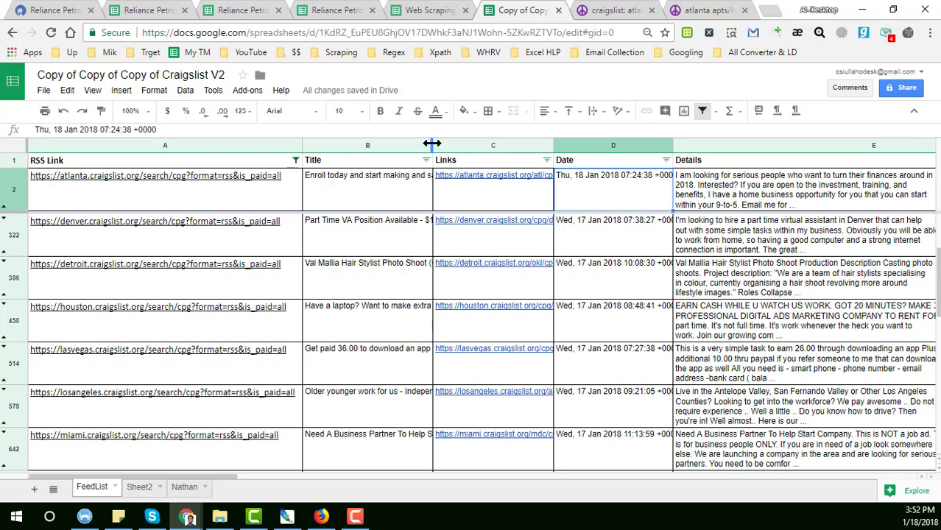
# Step: Widen the Title column B and move to the Atlanta Details cell E2
pyautogui.moveTo(433, 146); pyautogui.dragTo(584, 184)
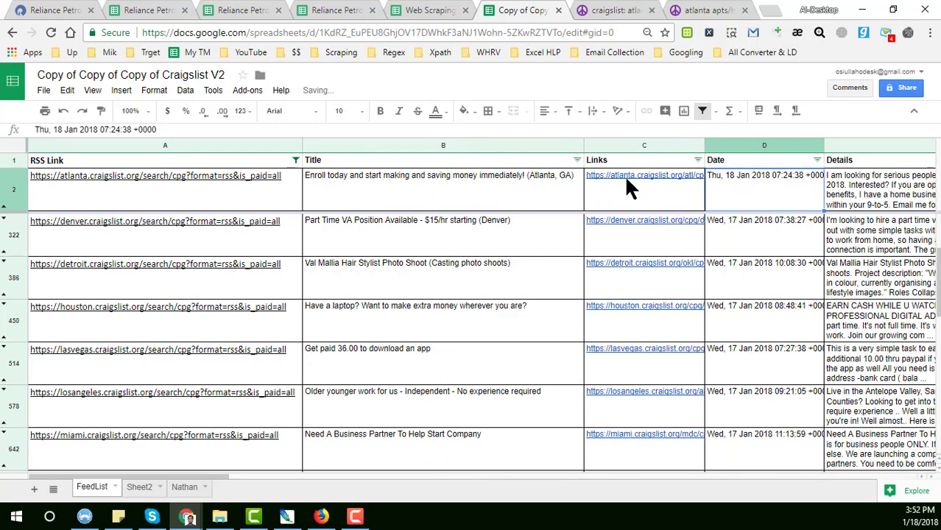
pyautogui.press('Right')
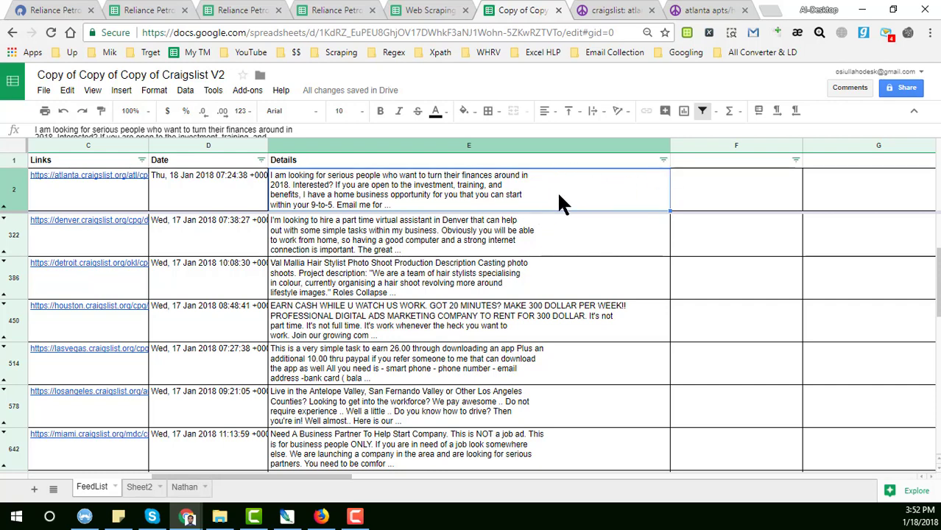
# Step: Review the Atlanta Details in E2 and the filtered rows, then open the RSS Link filter
pyautogui.press('Left')
pyautogui.press('Left')
pyautogui.press('Left')
pyautogui.press('Left')
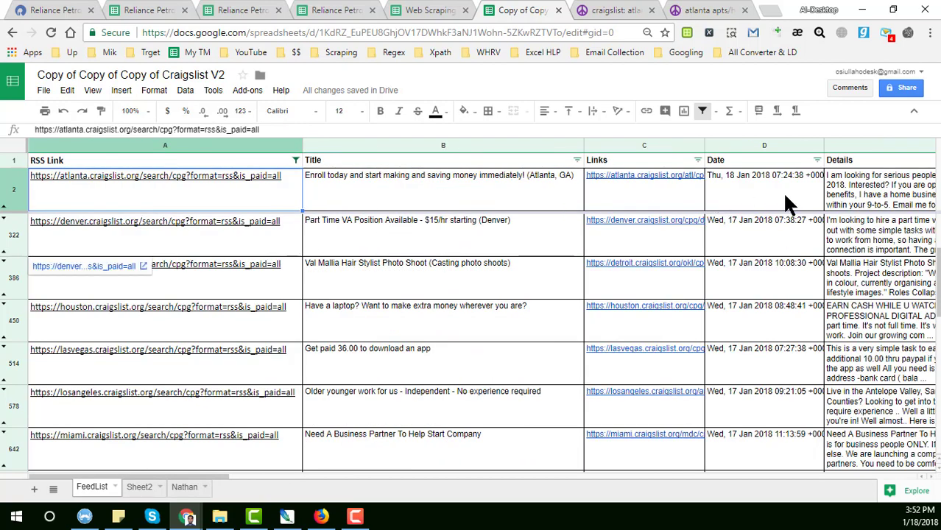
pyautogui.click(885, 196)
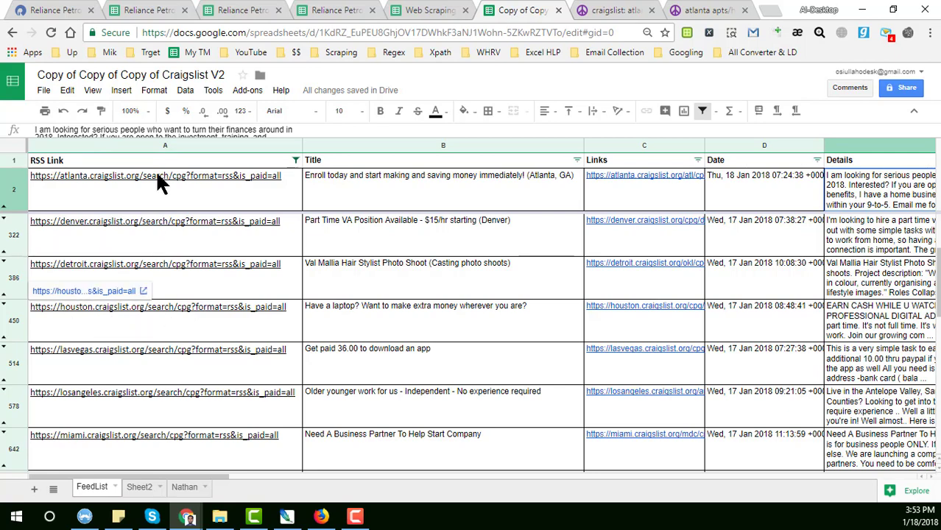
pyautogui.scroll(-4, 148, 335)
pyautogui.scroll(-3, 153, 329)
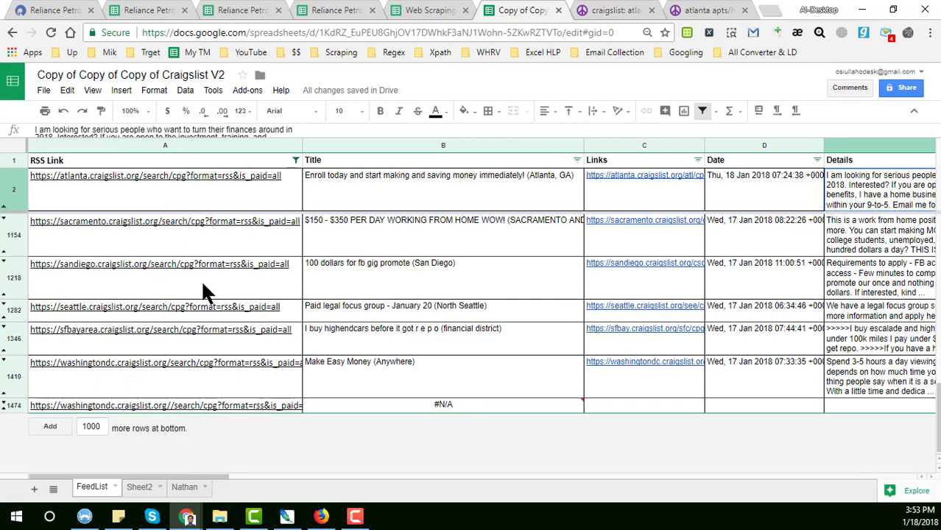
pyautogui.scroll(7, 202, 284)
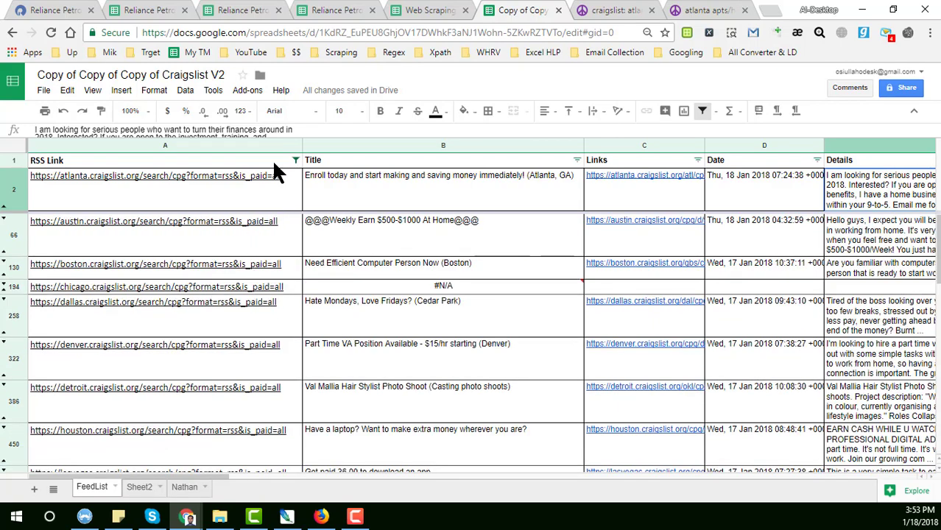
pyautogui.click(295, 160)
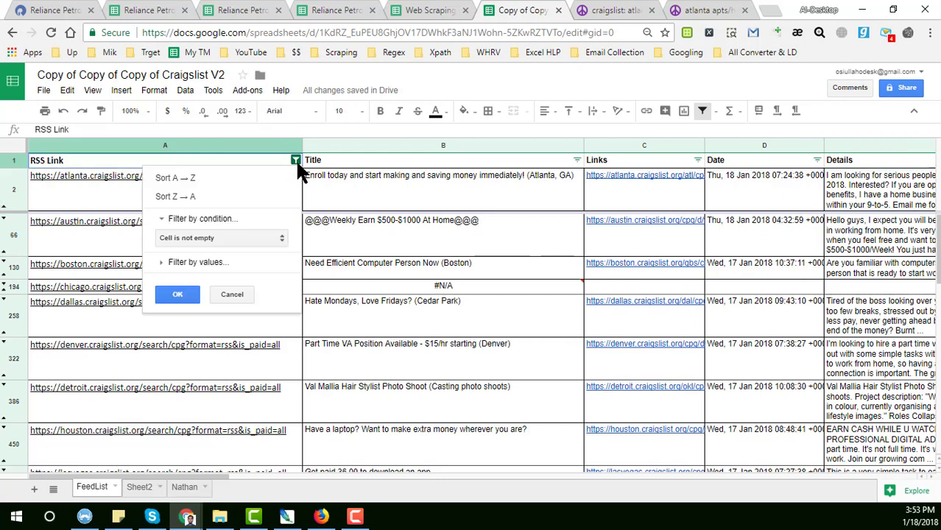
# Step: Change the RSS Link filter condition from 'Cell is not empty' to None and apply it
pyautogui.click(235, 237)
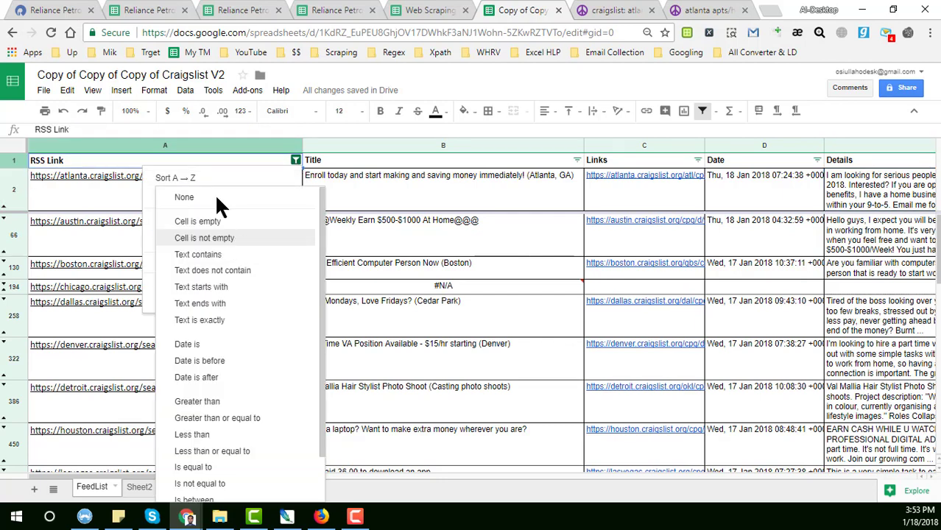
pyautogui.click(216, 210)
pyautogui.click(201, 237)
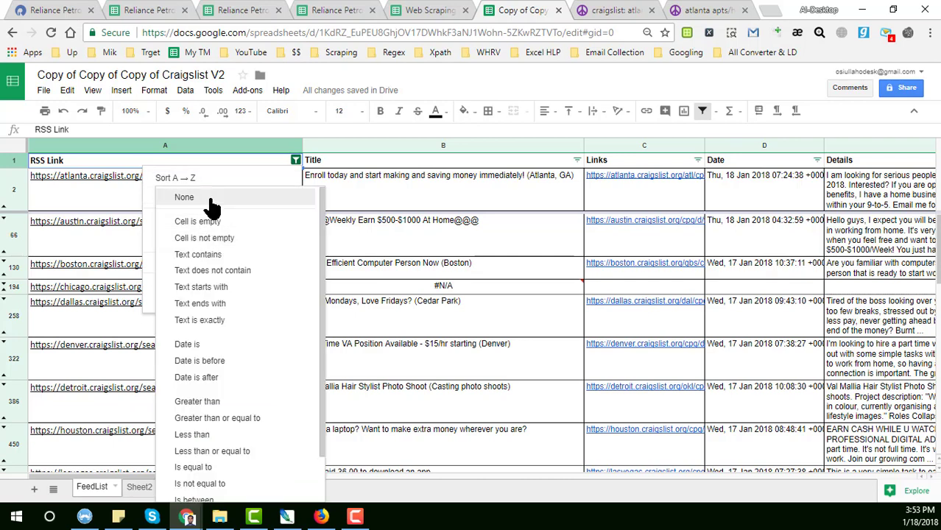
pyautogui.click(269, 196)
pyautogui.click(186, 295)
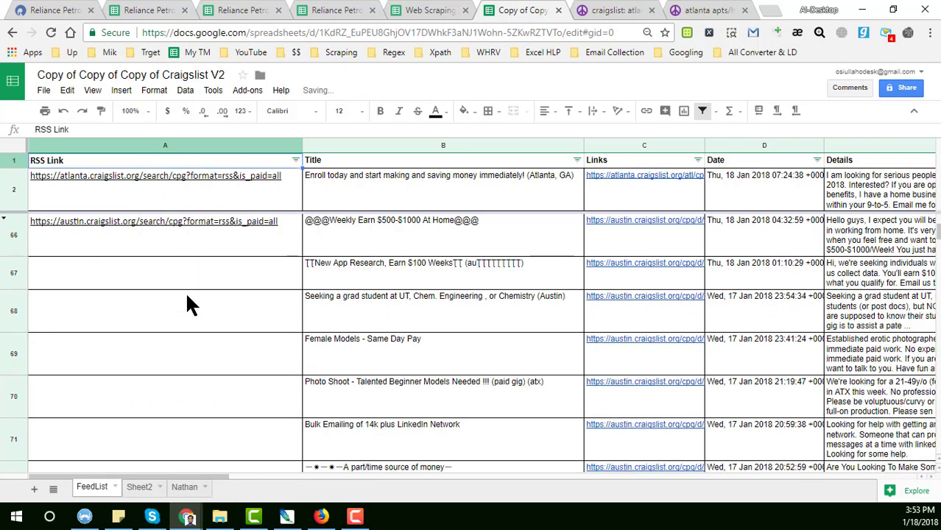
pyautogui.click(207, 175)
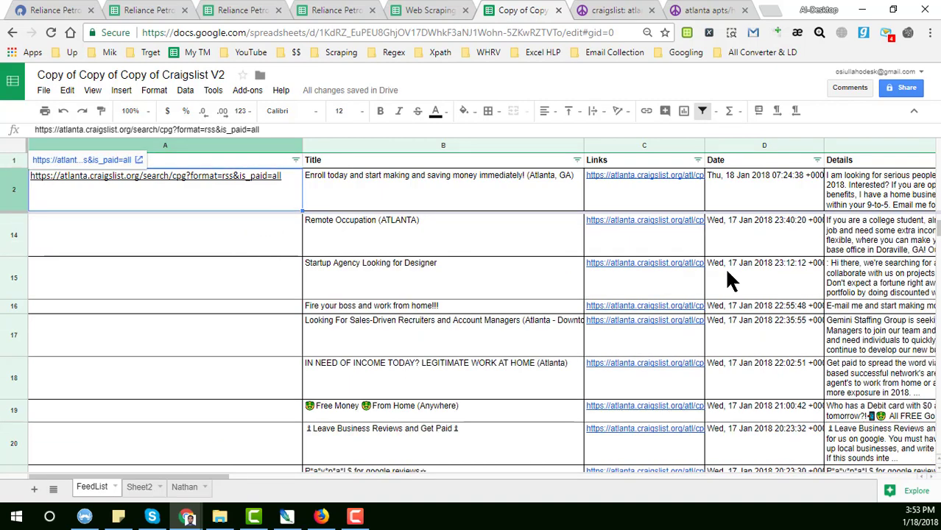
pyautogui.scroll(5, 534, 316)
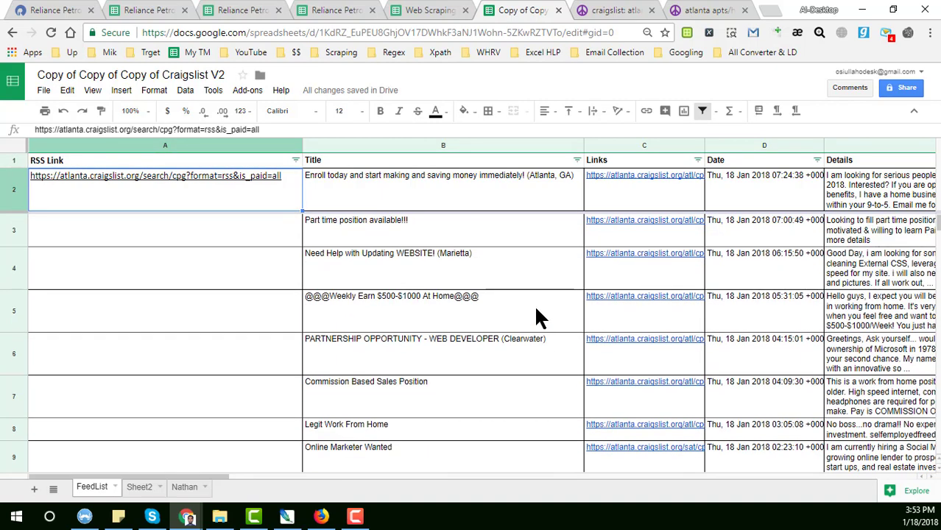
# Step: Narrow the RSS Link column A further on FeedList
pyautogui.click(641, 165)
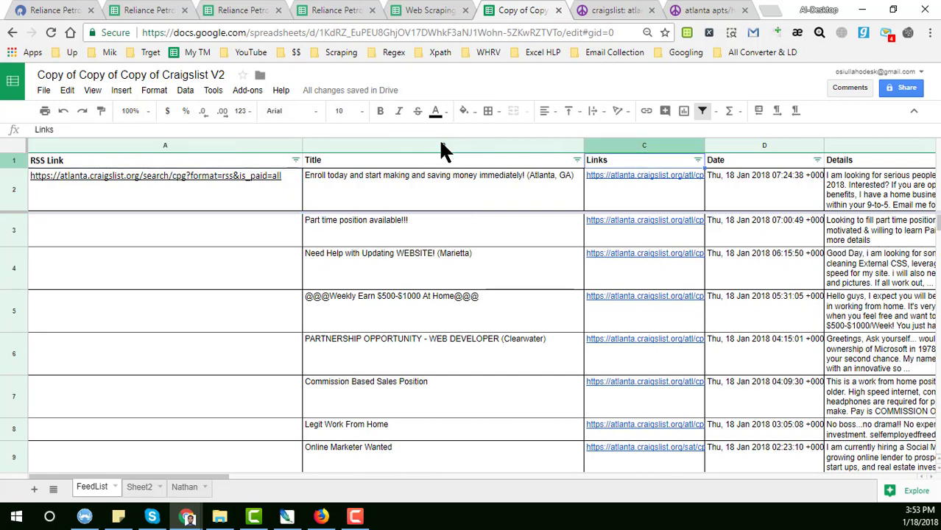
pyautogui.moveTo(302, 142); pyautogui.dragTo(213, 185)
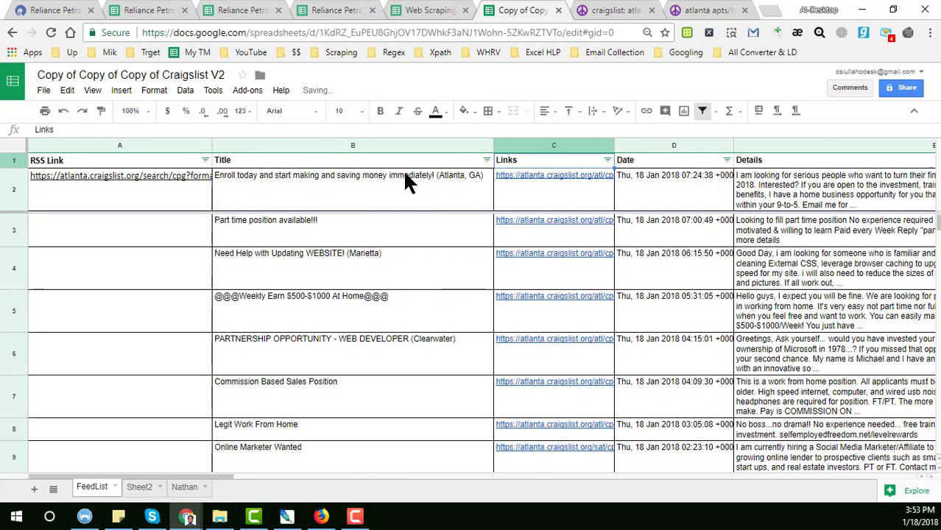
pyautogui.scroll(-10, 371, 239)
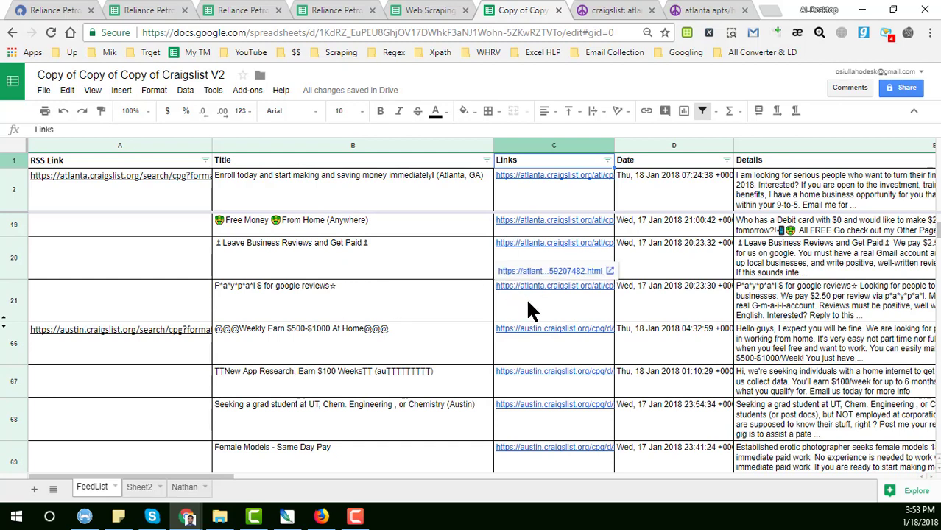
# Step: Check the Date cells in rows 20-21 and an Austin row, then switch to Sheet2
pyautogui.click(643, 315)
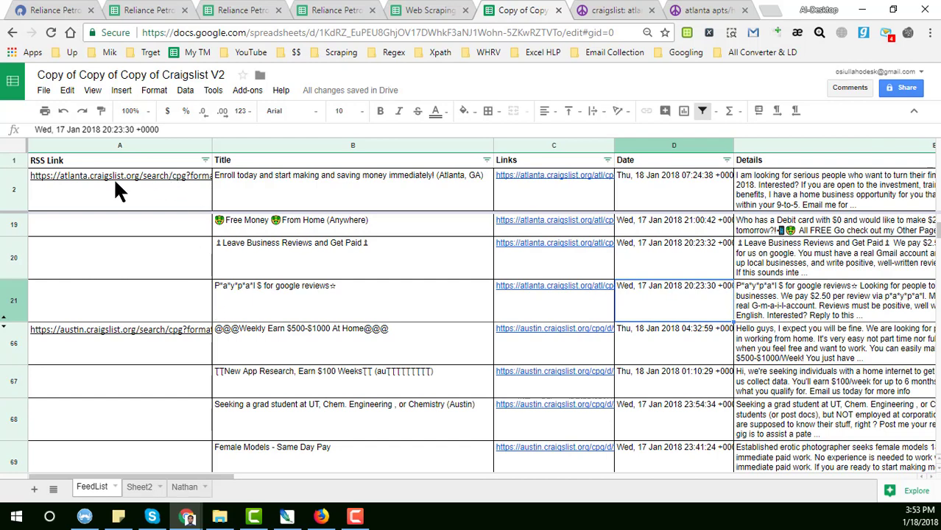
pyautogui.moveTo(116, 183)
pyautogui.click(643, 338)
pyautogui.press('Right')
pyautogui.press('Right')
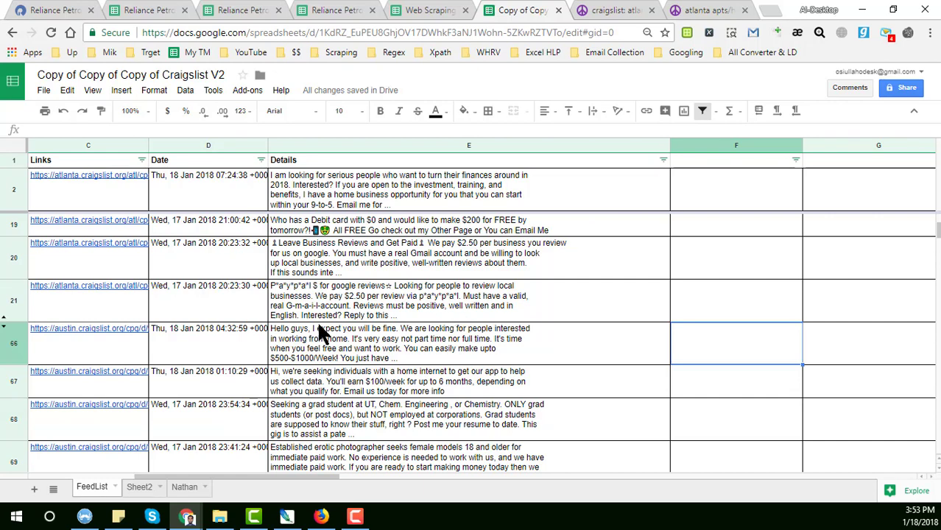
pyautogui.click(251, 264)
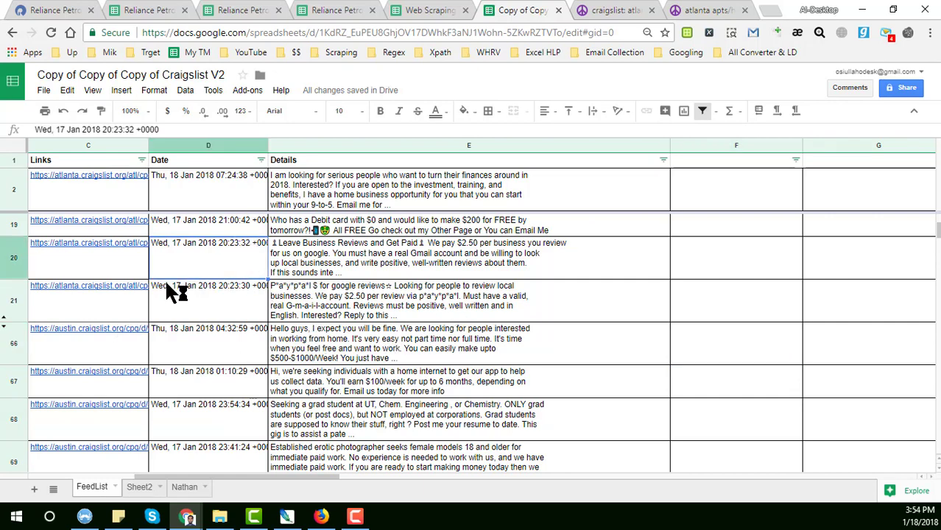
pyautogui.click(143, 488)
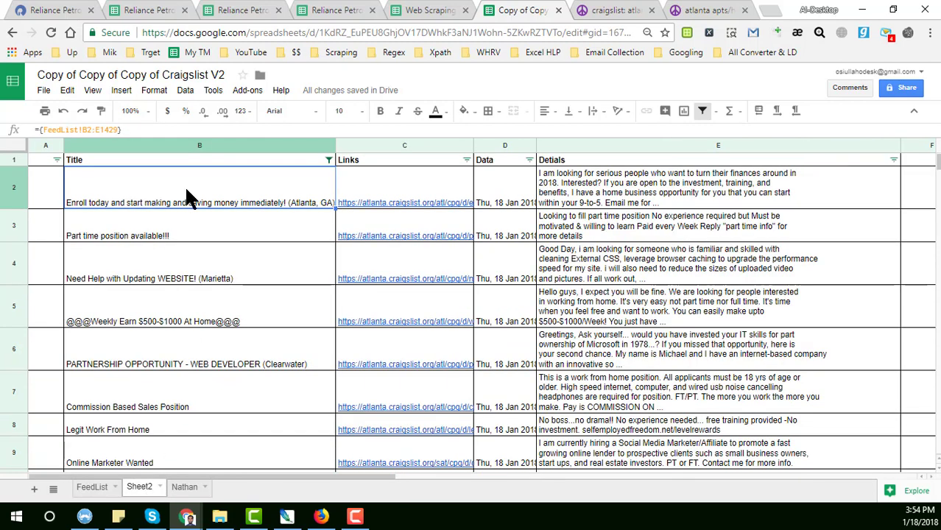
# Step: Select the first Details entry on Sheet2 and open the Details column filter
pyautogui.click(617, 209)
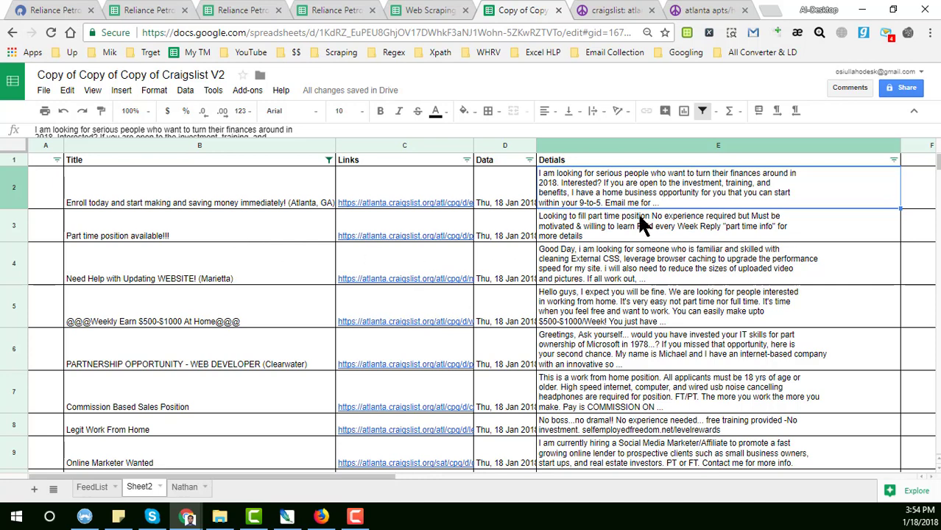
pyautogui.click(893, 159)
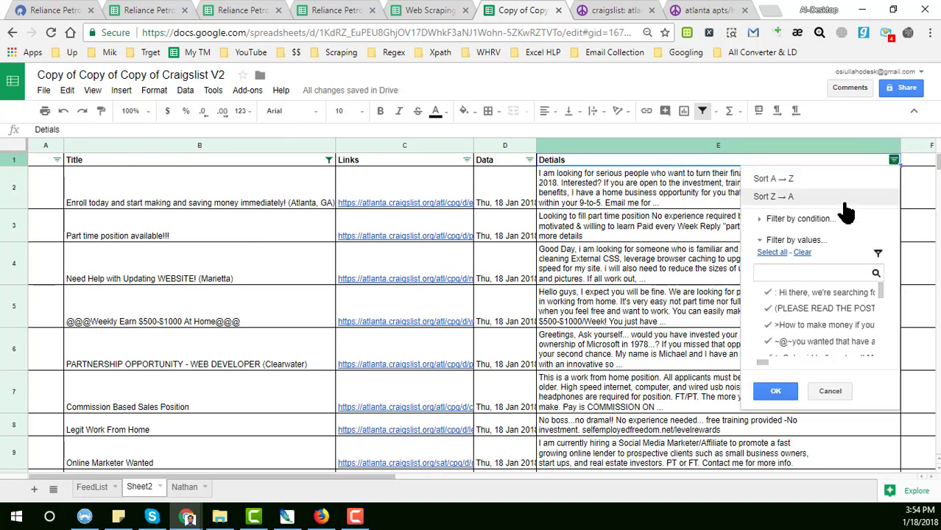
# Step: Filter Sheet2's Details column to text containing 'SEO' and review the matches
pyautogui.click(794, 214)
pyautogui.click(788, 239)
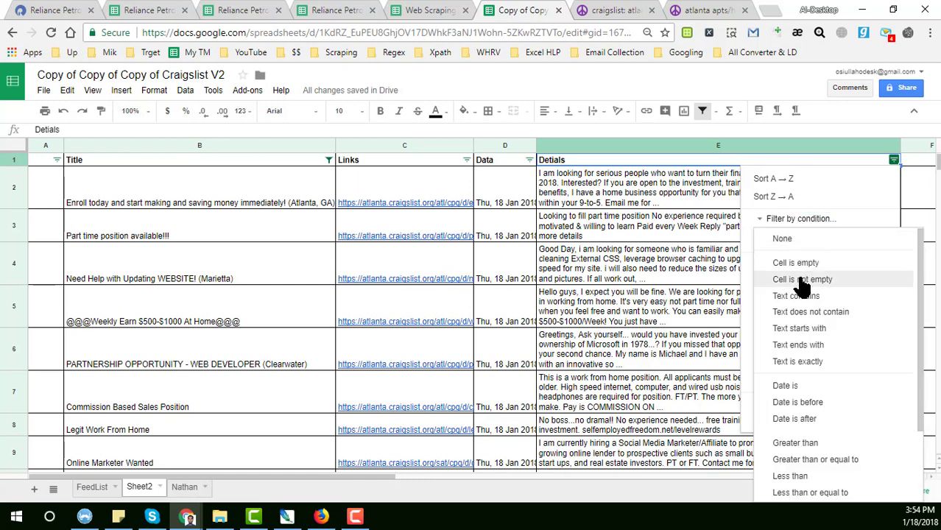
pyautogui.click(814, 297)
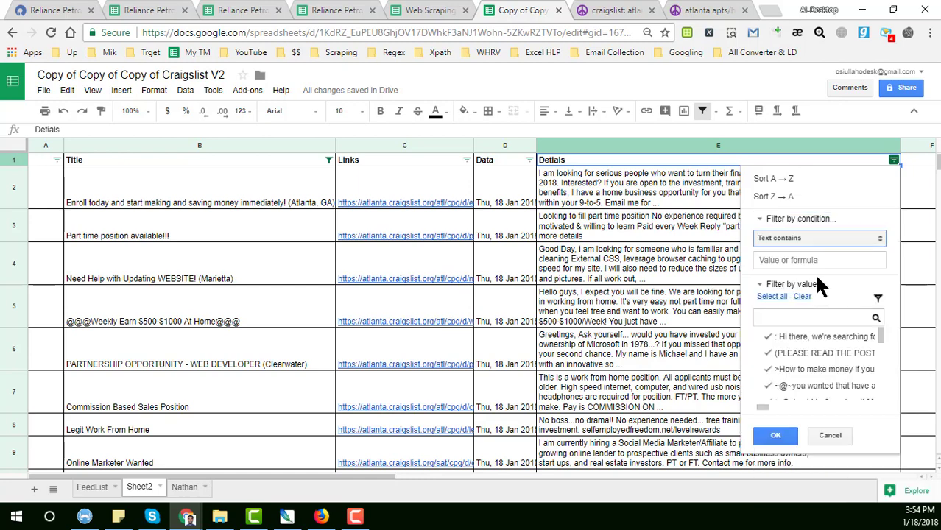
pyautogui.click(801, 261)
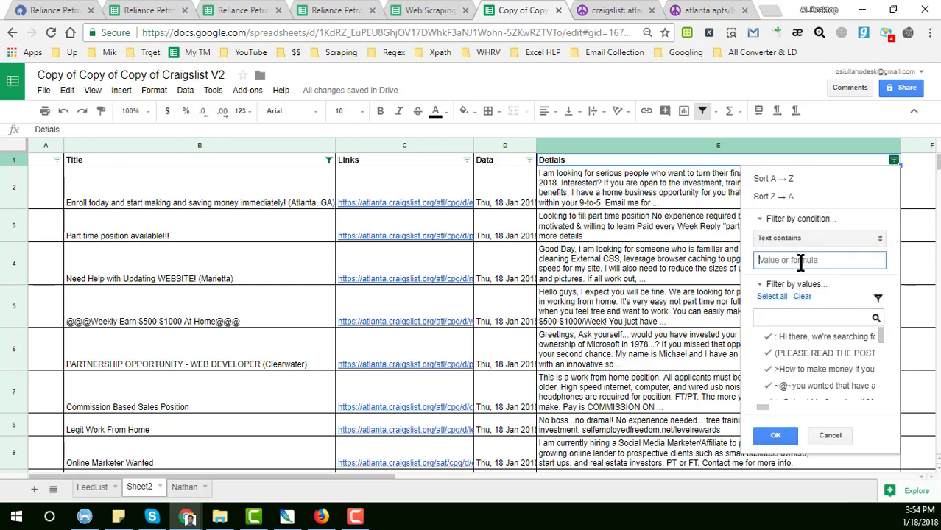
pyautogui.write('SEO')
pyautogui.click(771, 435)
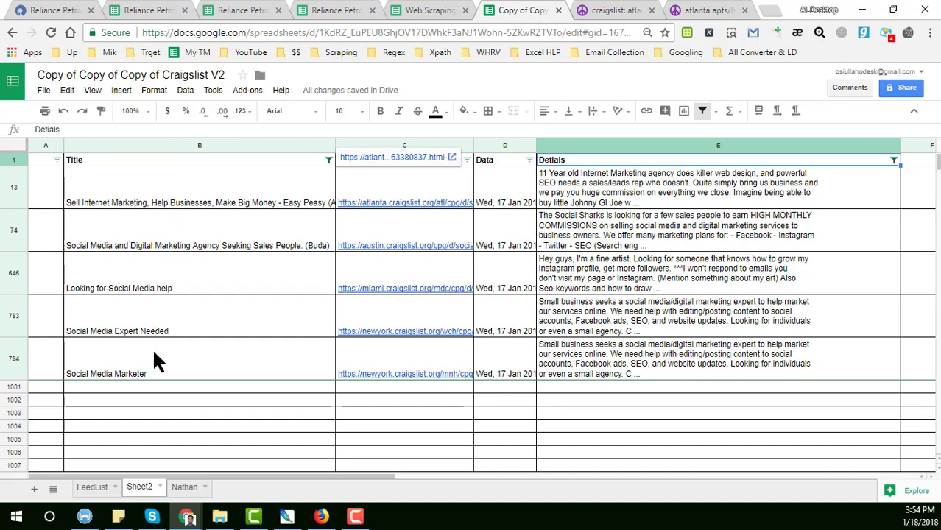
pyautogui.click(653, 364)
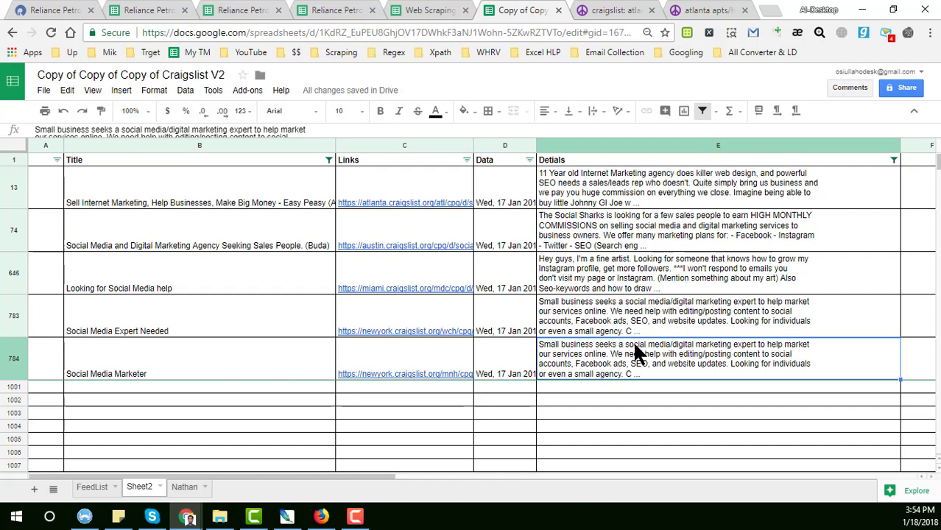
# Step: Reset the Details filter condition to None so all listings show again
pyautogui.click(894, 159)
pyautogui.click(796, 259)
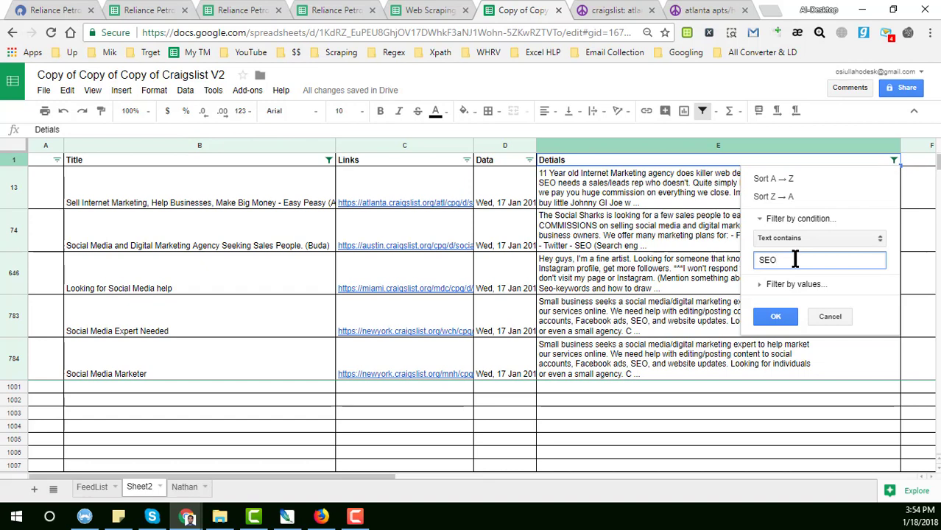
pyautogui.click(790, 238)
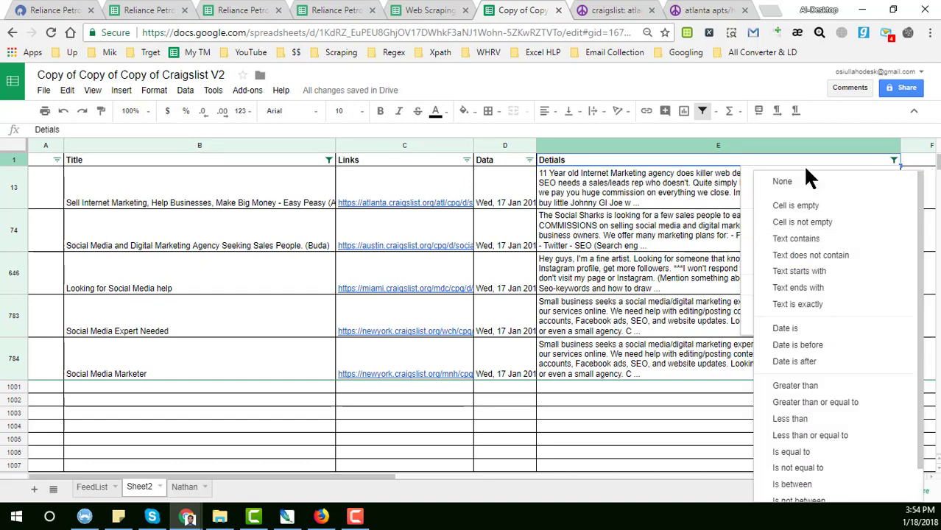
pyautogui.click(779, 181)
pyautogui.click(784, 300)
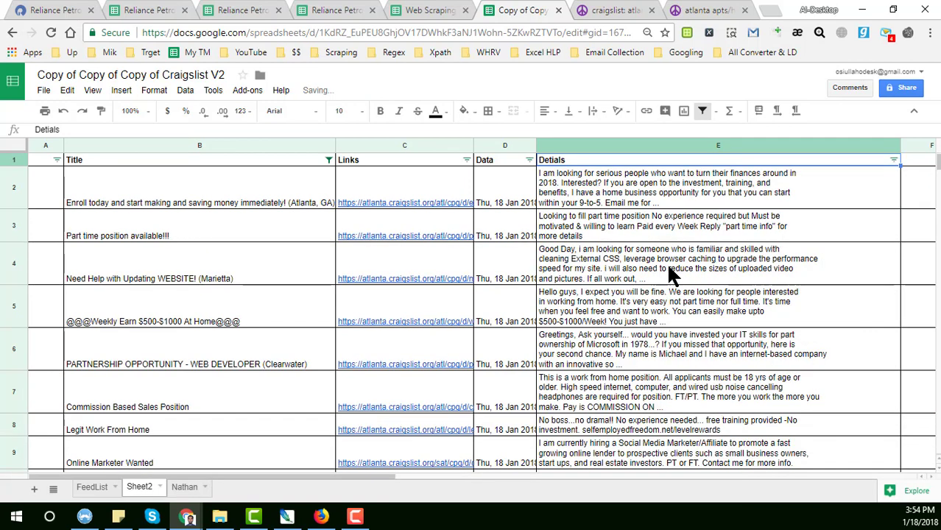
# Step: Look over Sheet2's Details entries, then return to FeedList and select row 20's Details cell
pyautogui.click(674, 236)
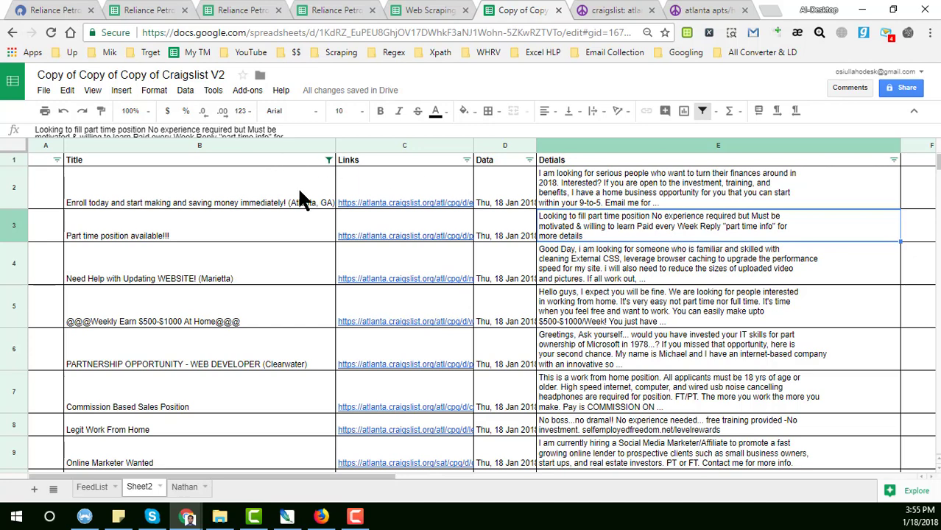
pyautogui.click(606, 196)
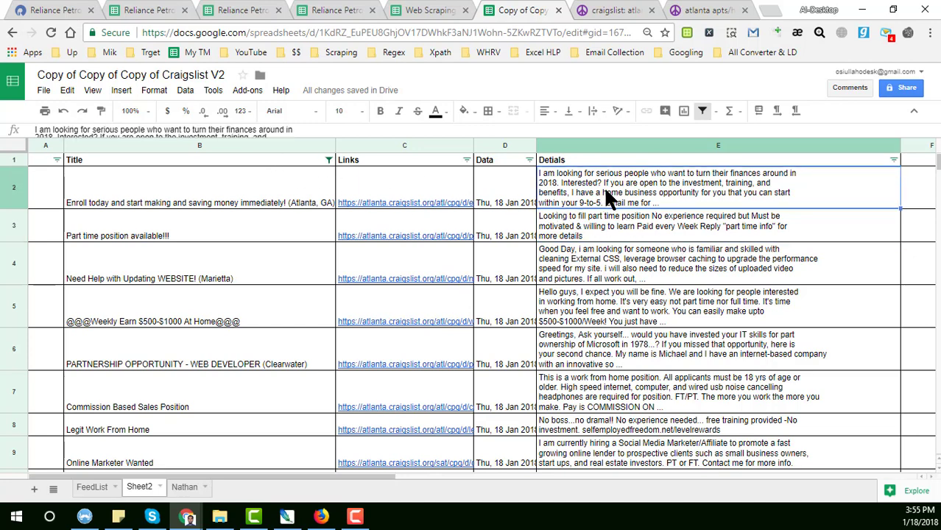
pyautogui.click(92, 487)
pyautogui.click(575, 269)
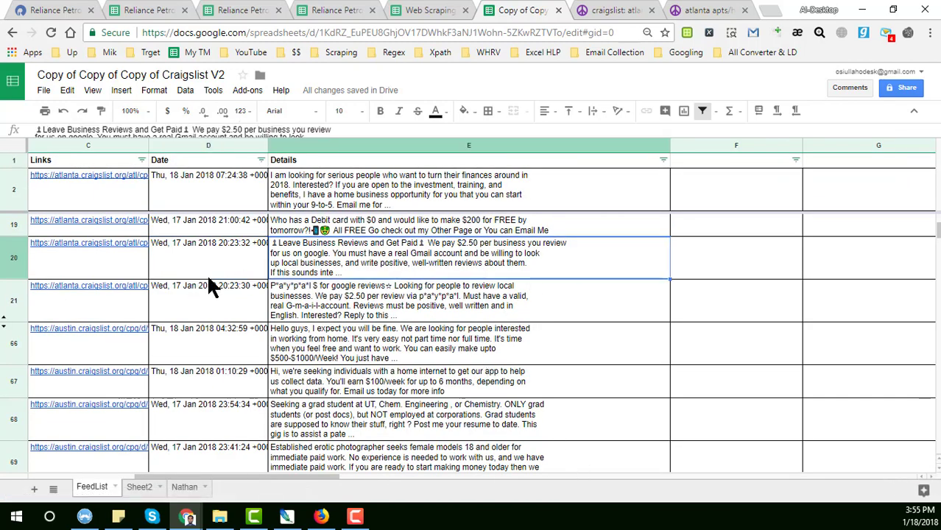
pyautogui.click(227, 272)
pyautogui.press('Home')
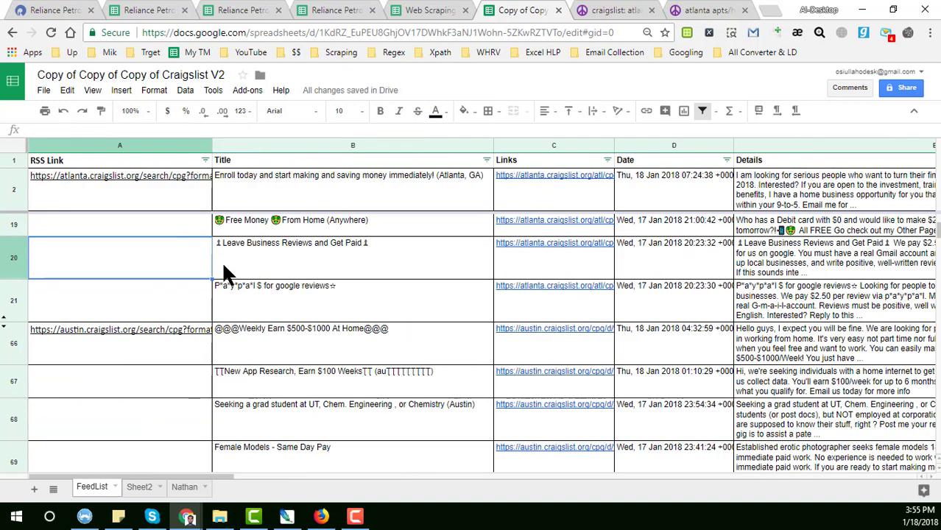
pyautogui.click(324, 206)
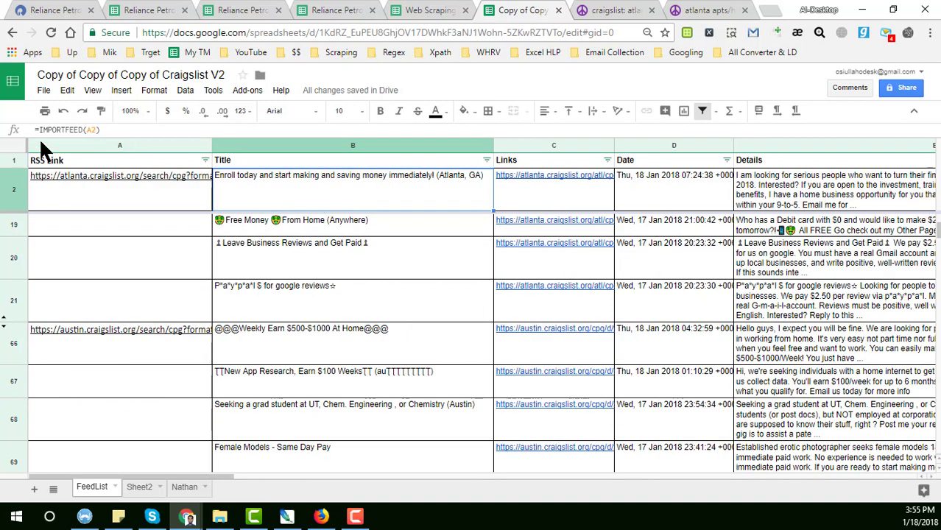